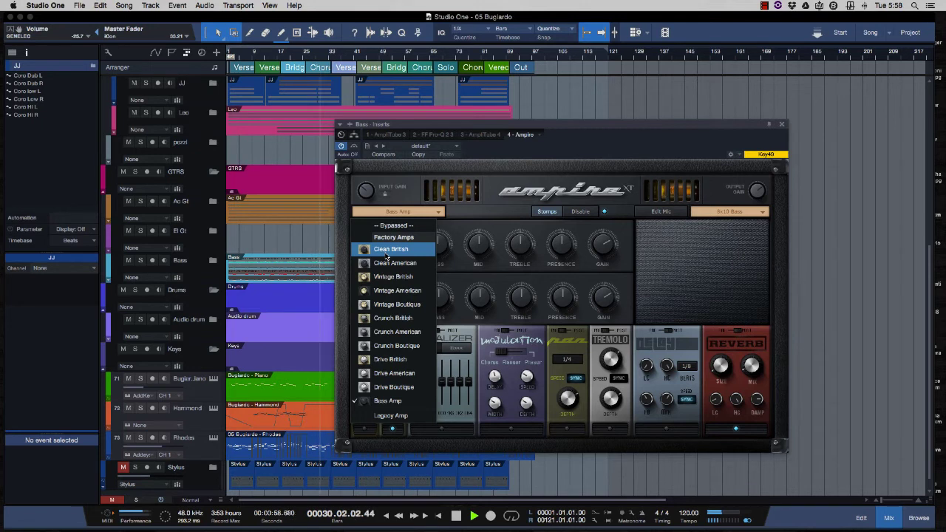
Audition the Clean British, Clean American, Vintage British, Vintage American and Vintage Boutique amp models on the bass in turn
left_click(385, 250)
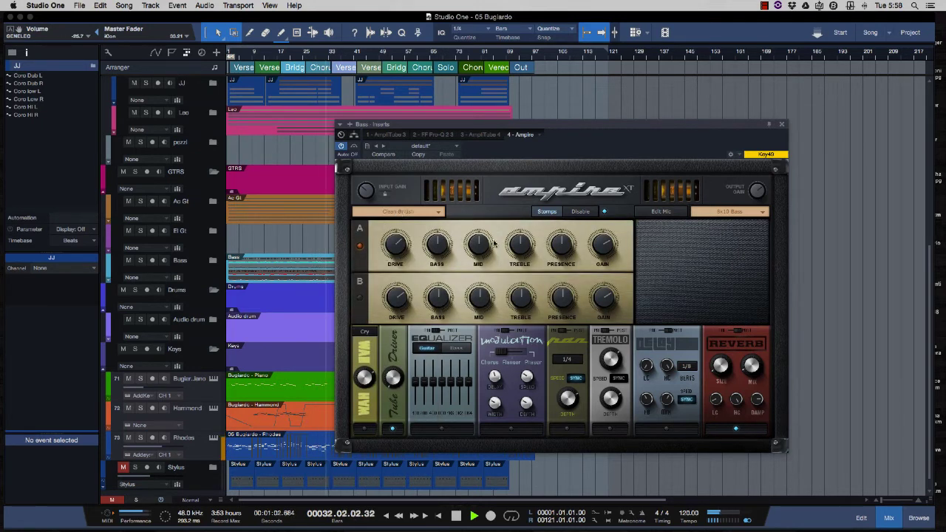
left_click(430, 211)
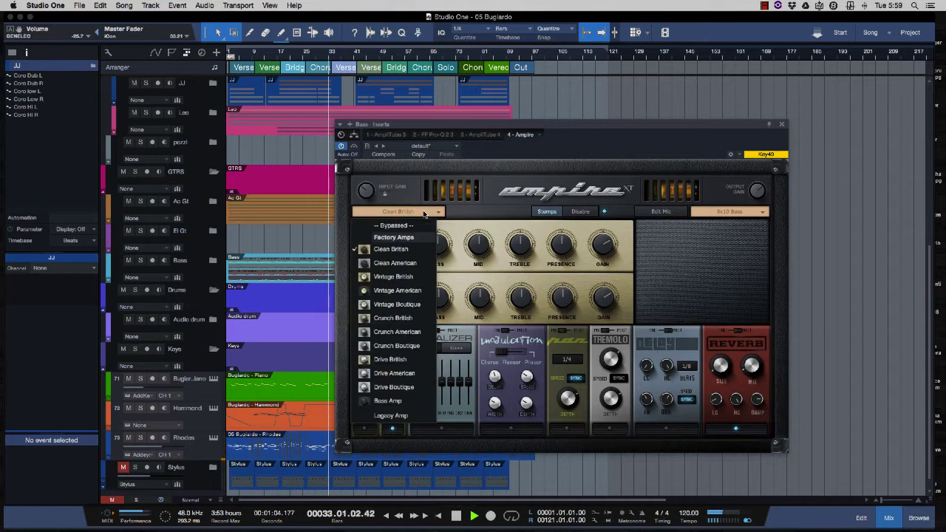
left_click(419, 264)
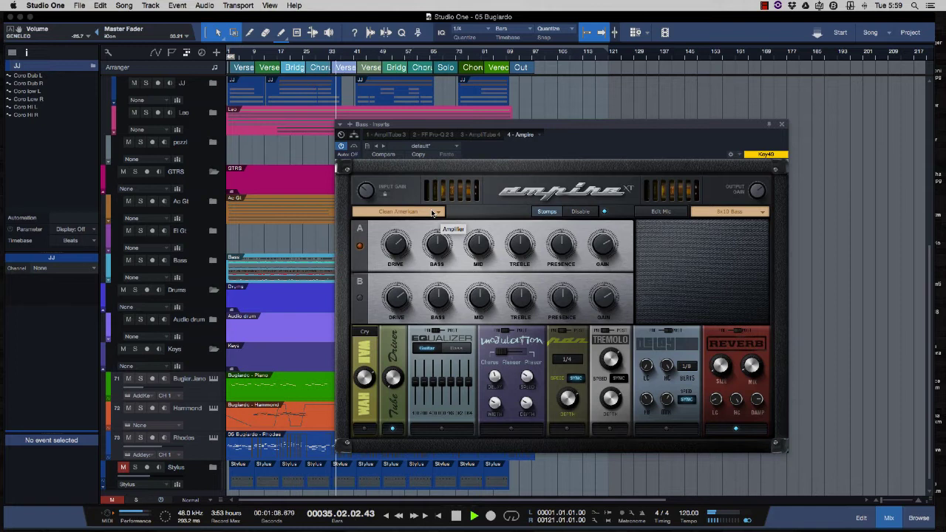
left_click(432, 213)
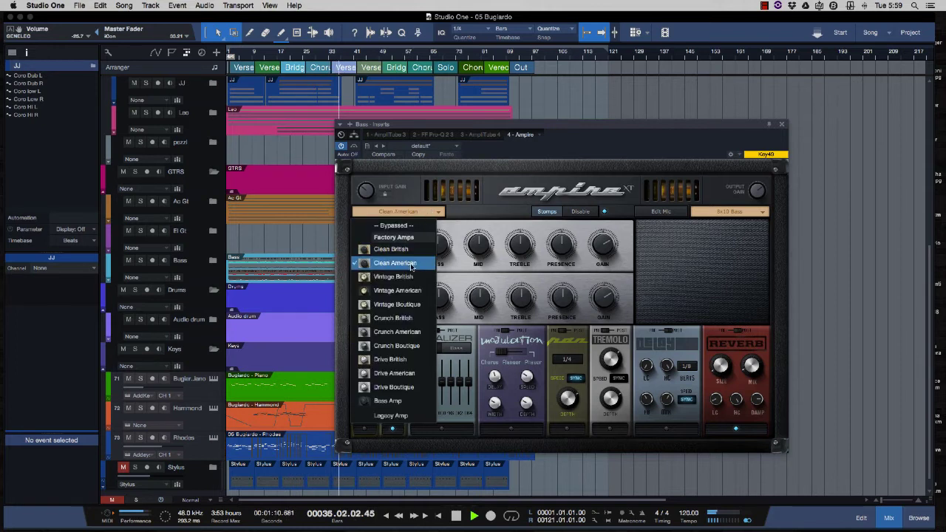
left_click(412, 276)
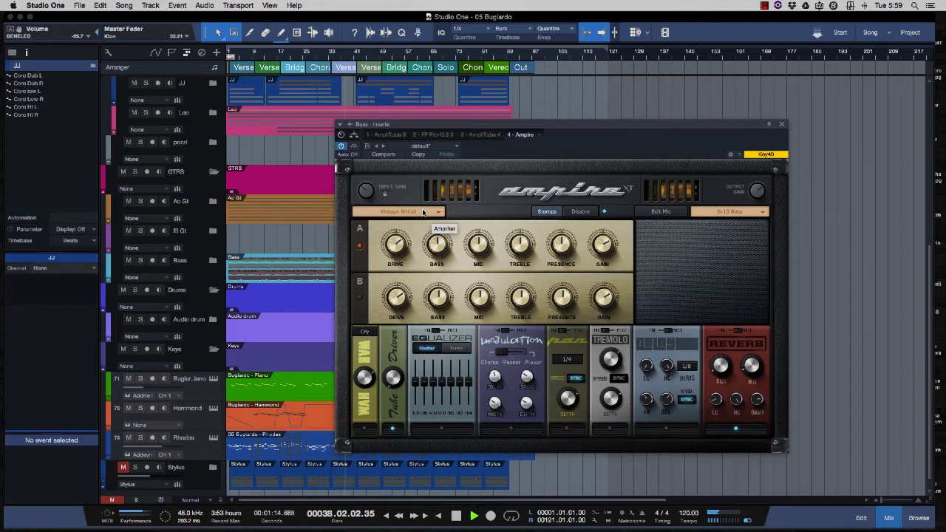
left_click(424, 212)
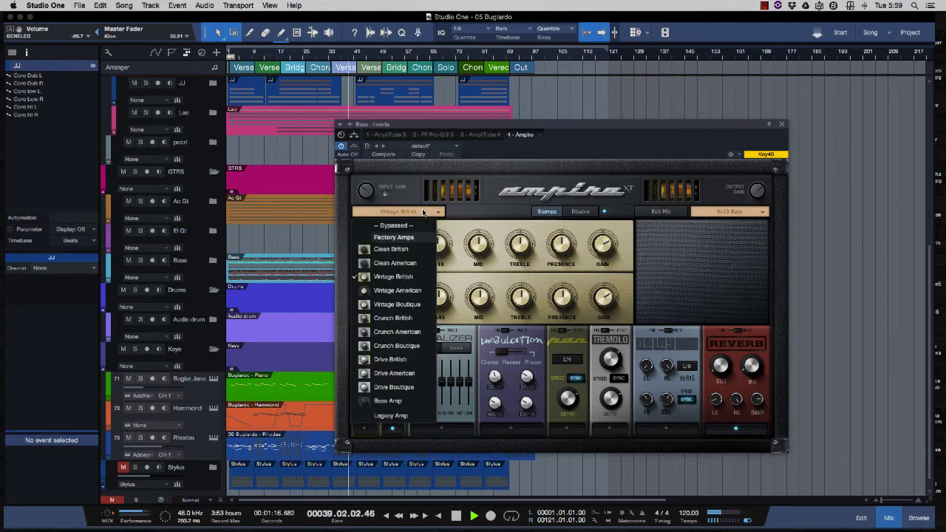
left_click(412, 290)
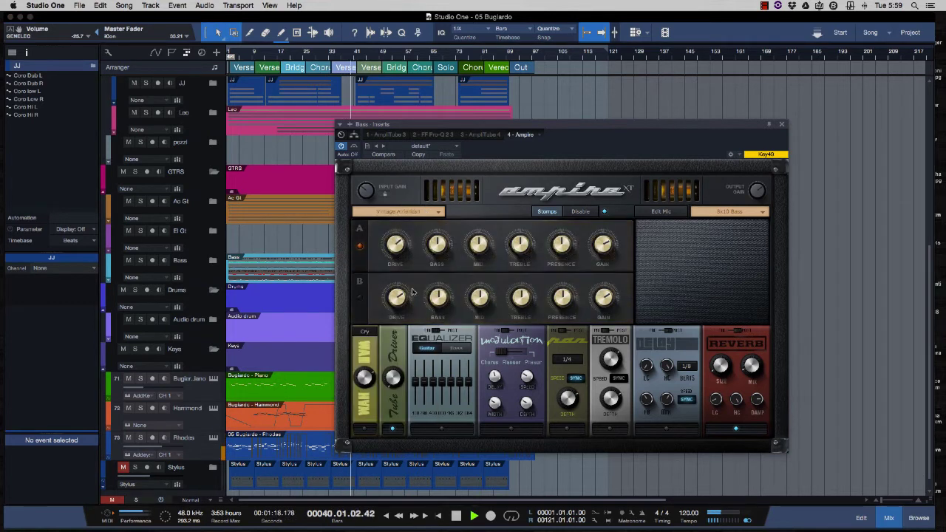
left_click(415, 213)
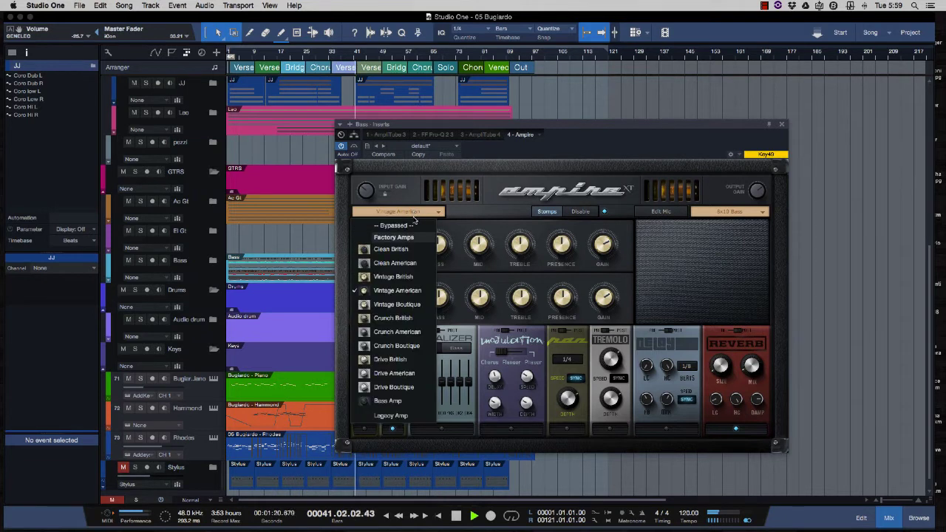
left_click(413, 304)
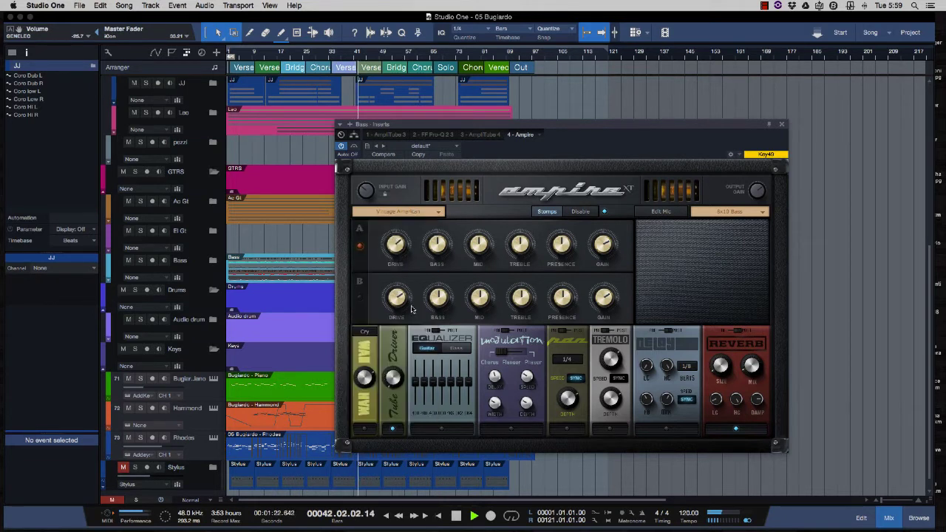
Audition the Drive British, Drive American, Bass Amp and Legacy Amp models on the bass, finishing back on Bass Amp
left_click(405, 213)
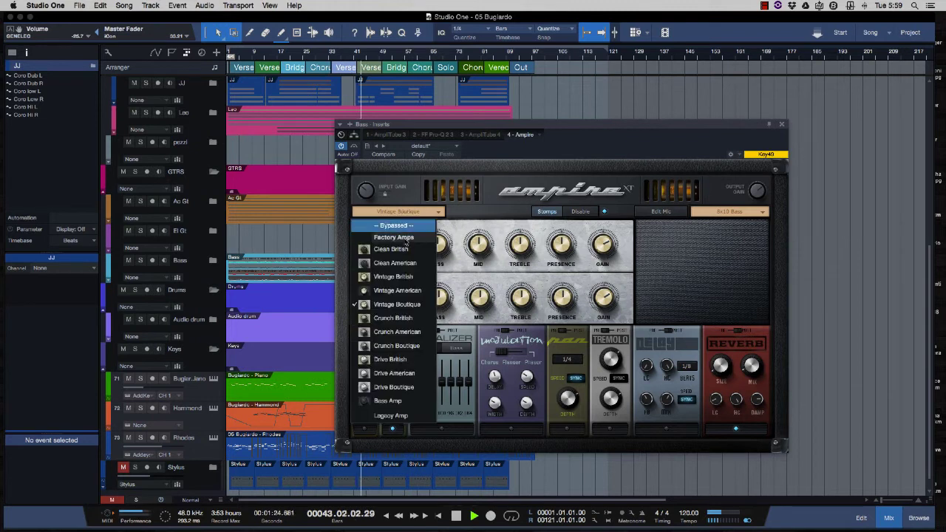
left_click(410, 359)
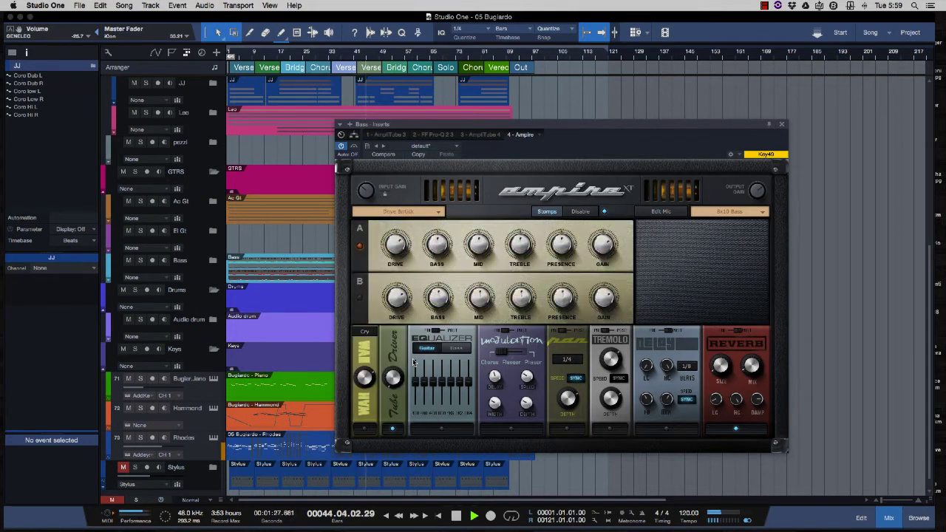
left_click(418, 214)
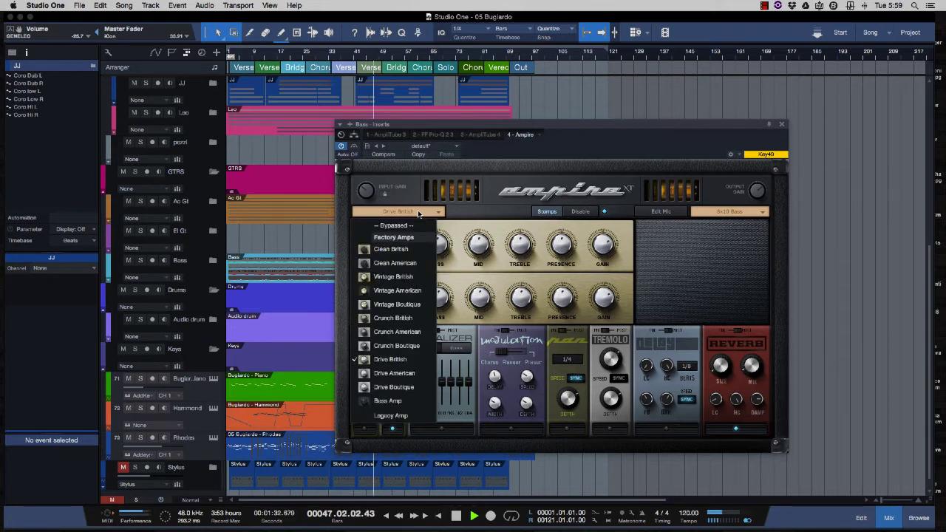
left_click(412, 376)
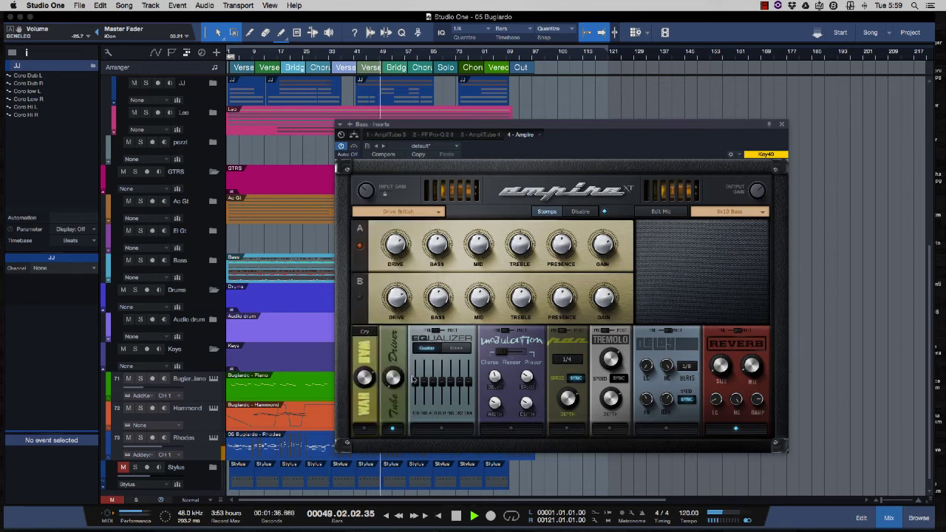
left_click(419, 214)
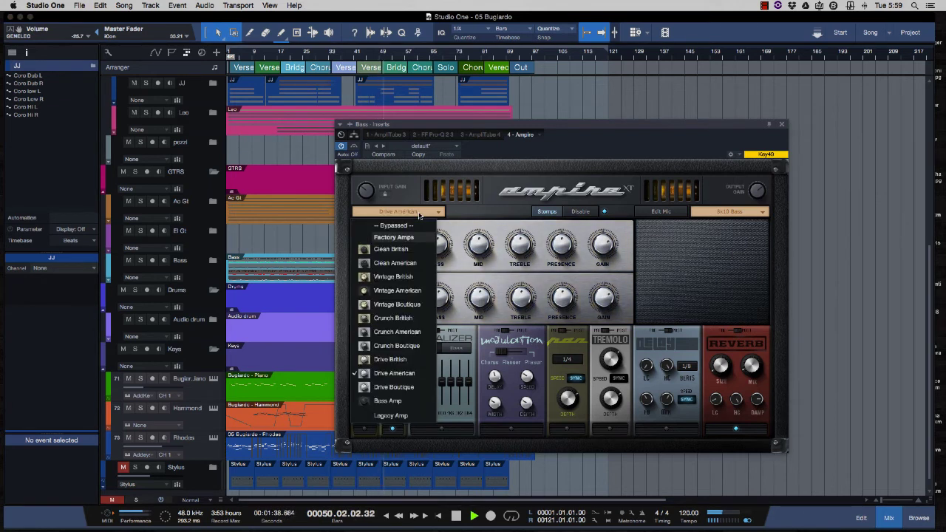
left_click(409, 402)
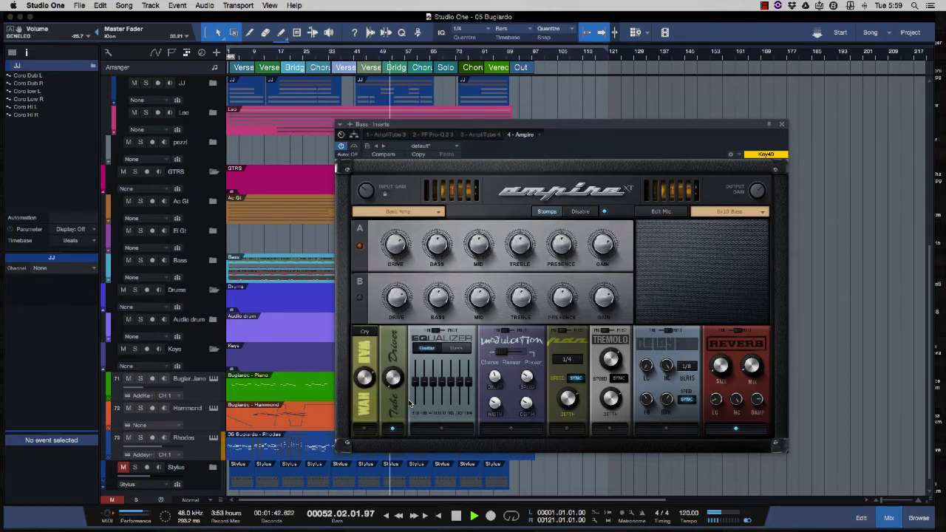
left_click(413, 211)
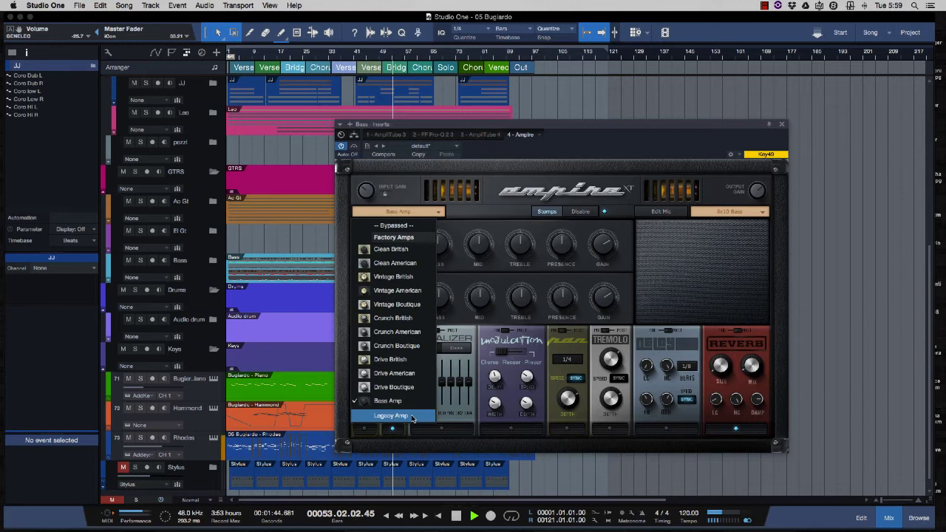
left_click(402, 416)
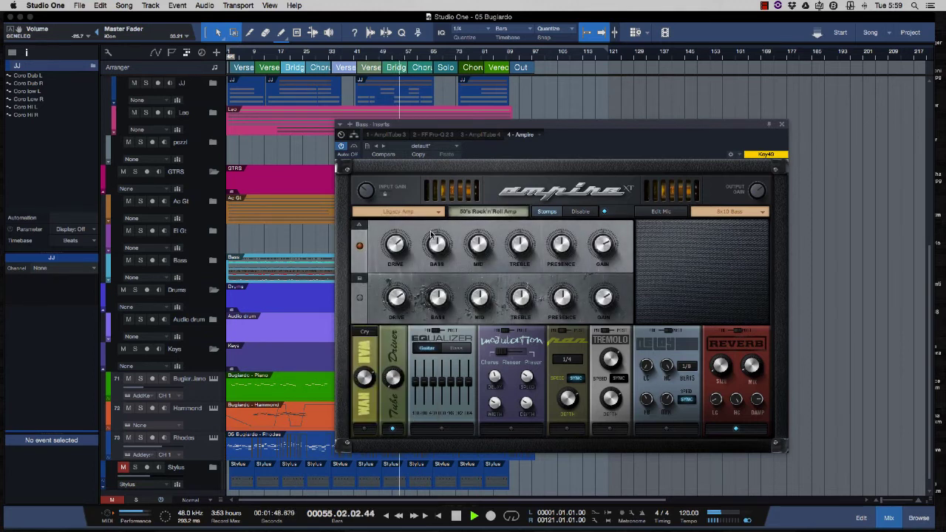
left_click(431, 214)
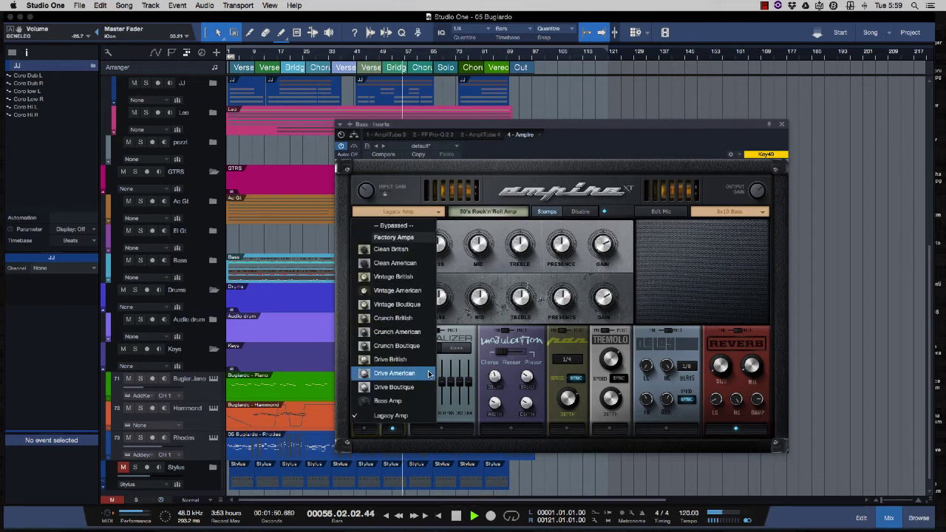
left_click(419, 400)
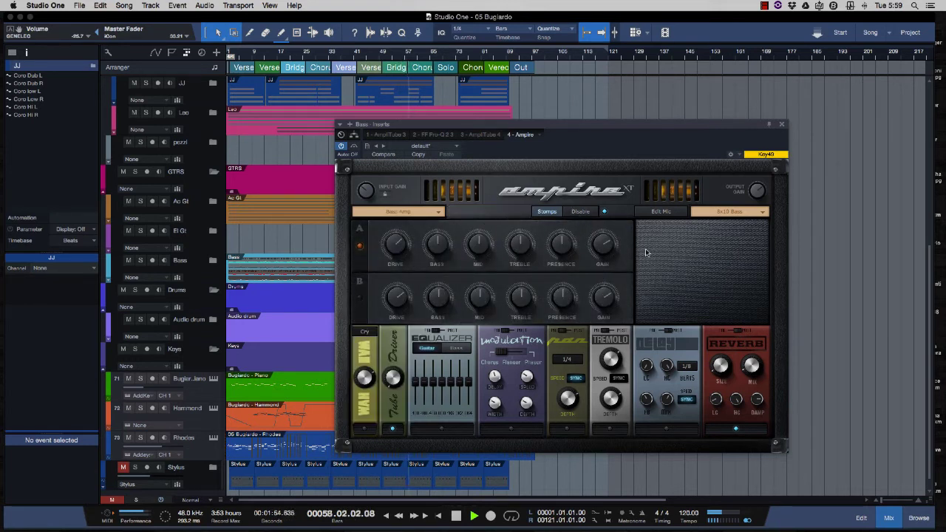
Try the 2x10 Bass cabinet, and return to the 8x10 Bass cabinet
left_click(750, 212)
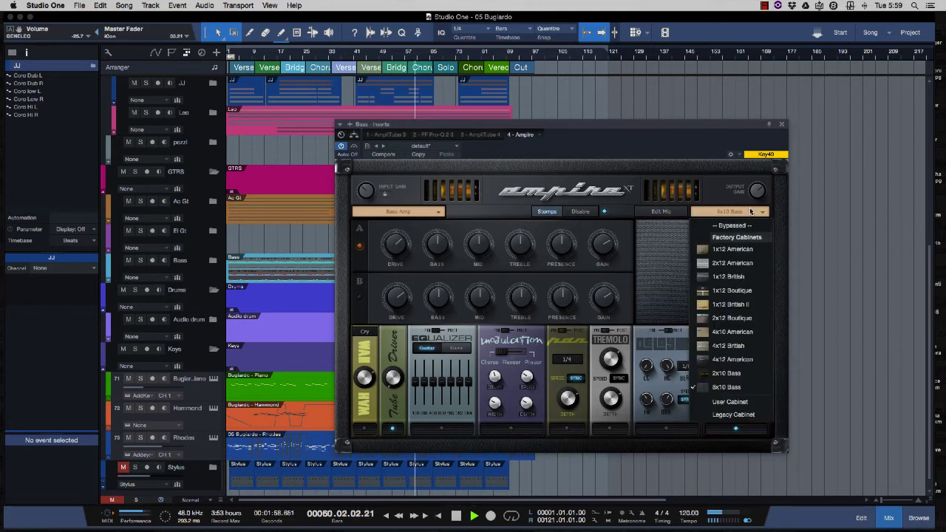
left_click(742, 374)
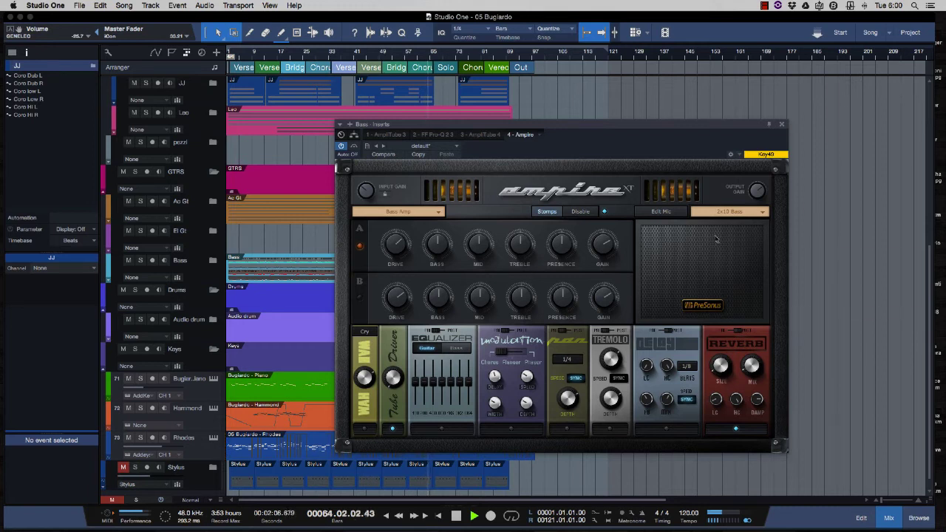
left_click(742, 213)
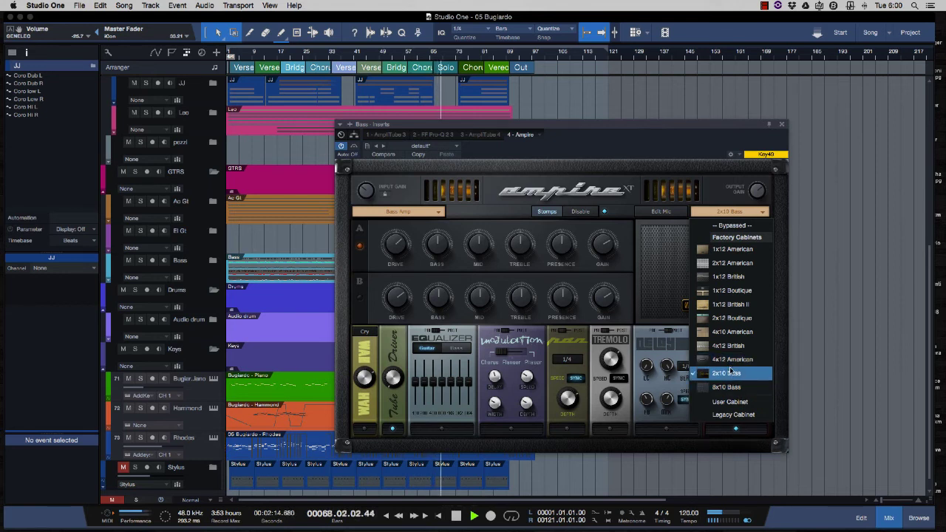
left_click(728, 387)
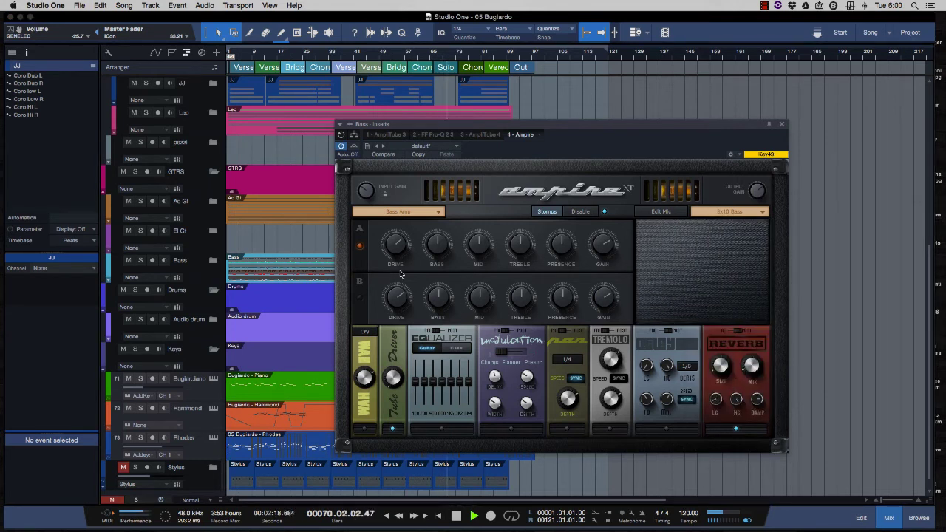
Shape the bass amp's channel A tone by lowering Drive, Bass and Presence and raising Treble and Mid
left_click_drag(393, 242, 394, 249)
left_click_drag(519, 251, 514, 229)
left_click_drag(437, 246, 433, 248)
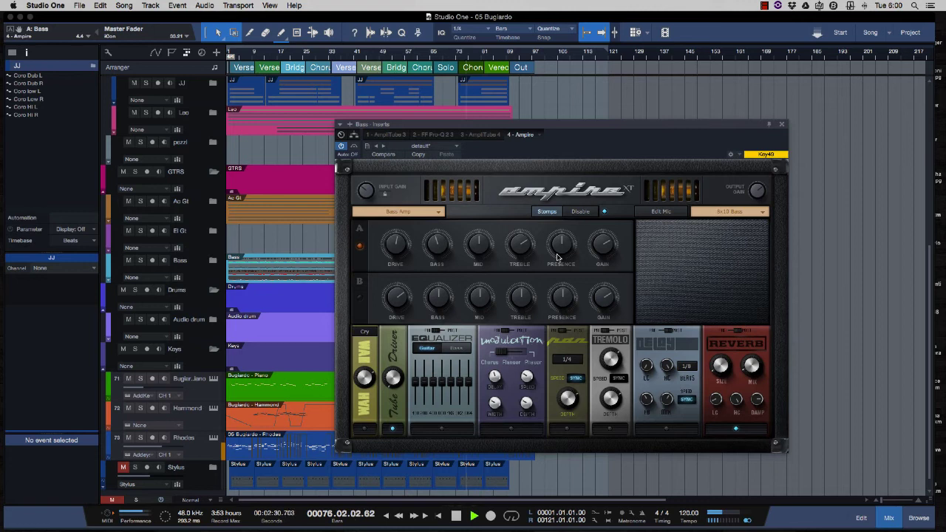
mouse_move(560, 239)
left_mouse_down()
mouse_move(550, 174)
mouse_move(549, 272)
mouse_move(551, 245)
left_mouse_up()
left_click_drag(483, 248, 401, 250)
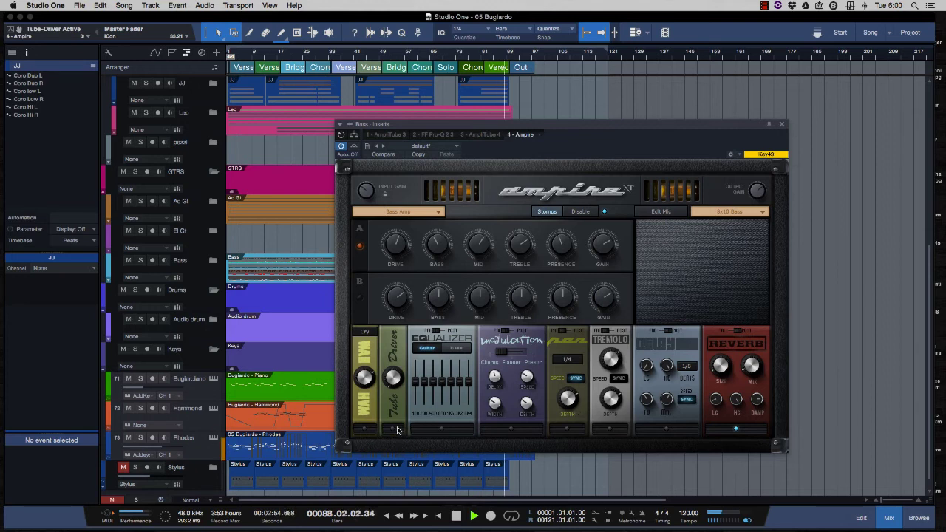
Set the Tube Driver amount to about 1.8 and enable the Modulation pedal, toggling the Equalizer and Pan pedals on and off to compare
left_click_drag(394, 378, 392, 353)
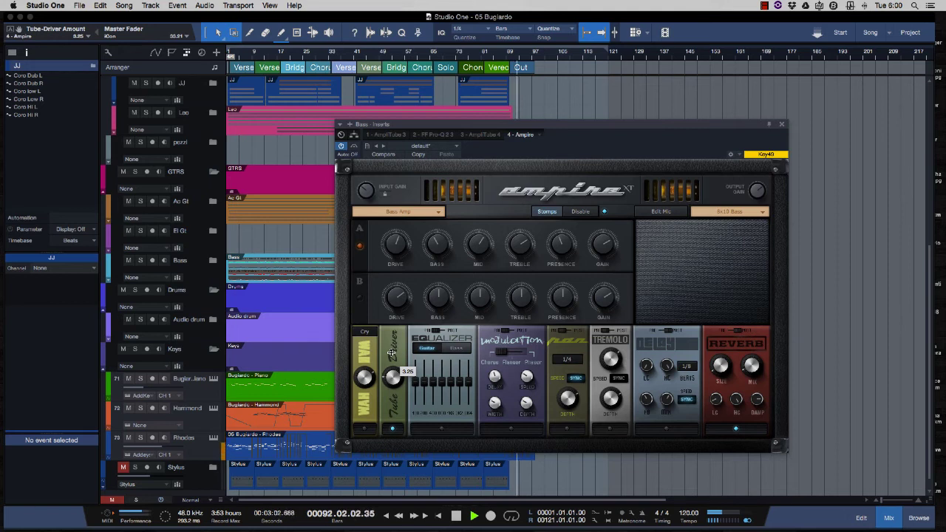
left_click_drag(391, 353, 392, 369)
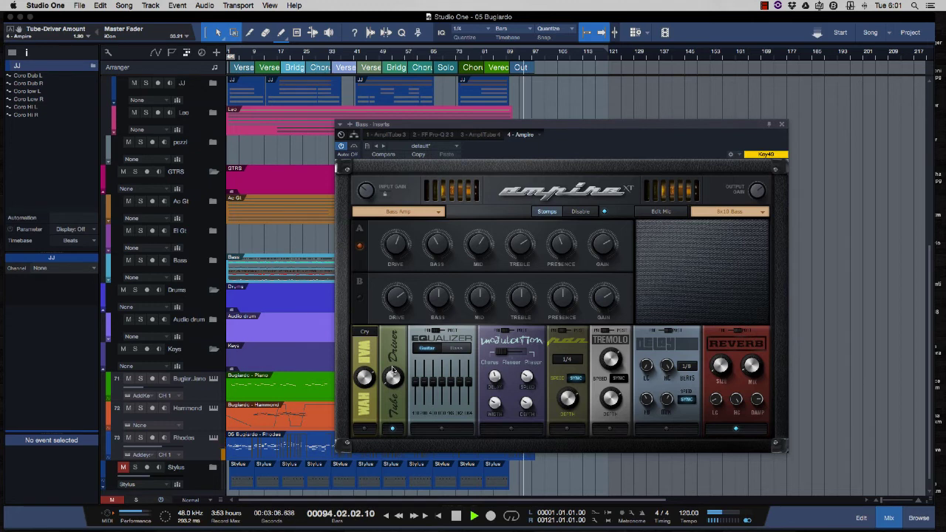
left_click(455, 433)
left_click(454, 432)
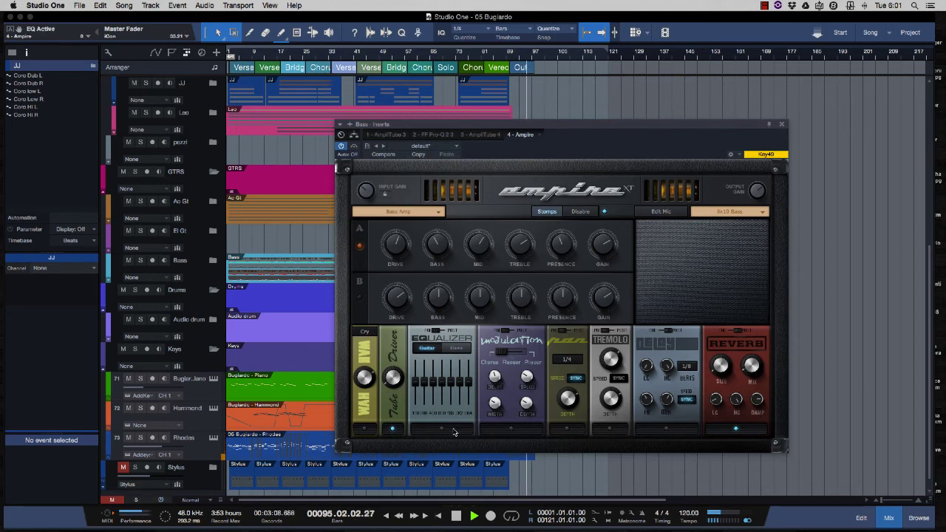
left_click(515, 432)
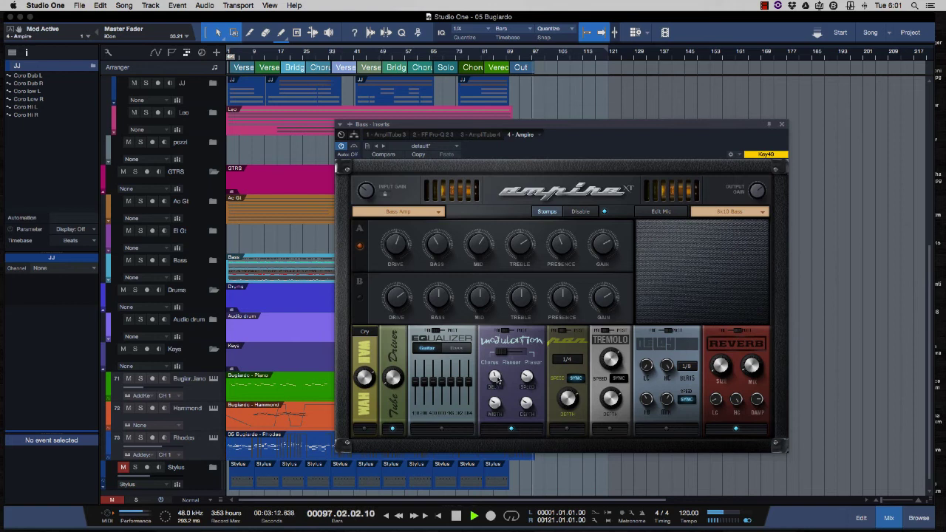
left_click(575, 433)
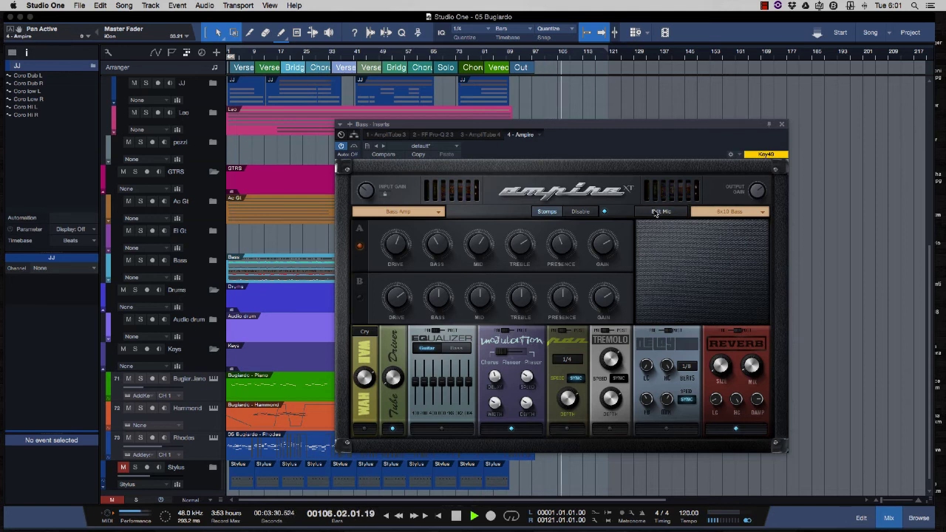
Open the cabinet's mic editor, adjust the mic distances, and set the Mic A/B mix to about 50% and Body to about 43%
left_click(656, 212)
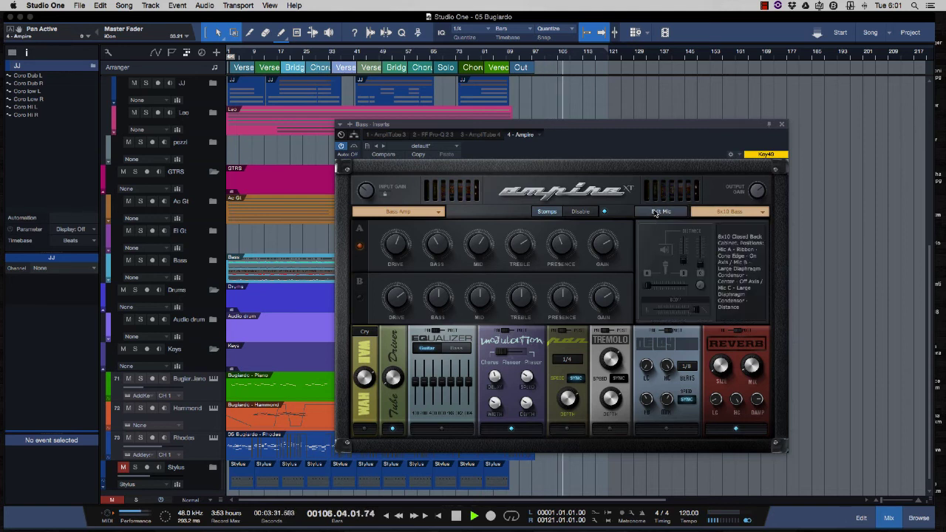
left_click_drag(683, 261, 685, 256)
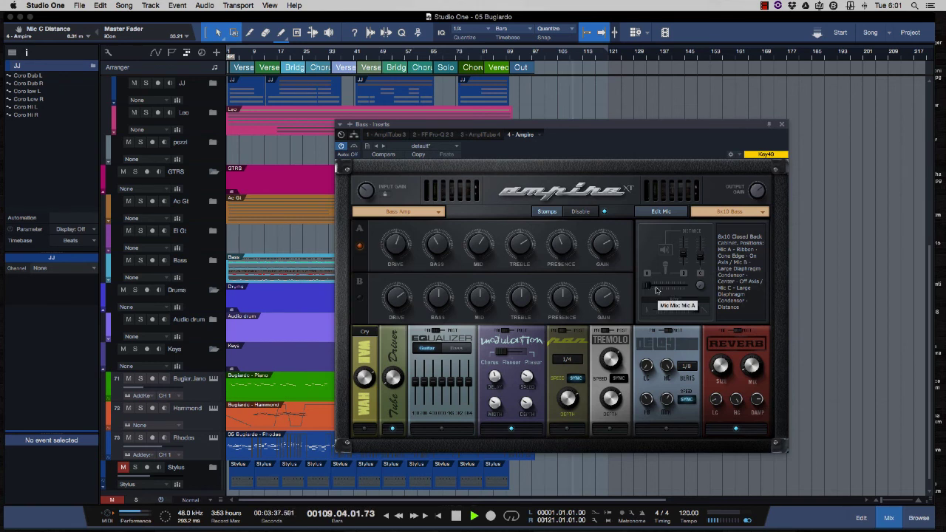
left_click_drag(649, 289, 668, 293)
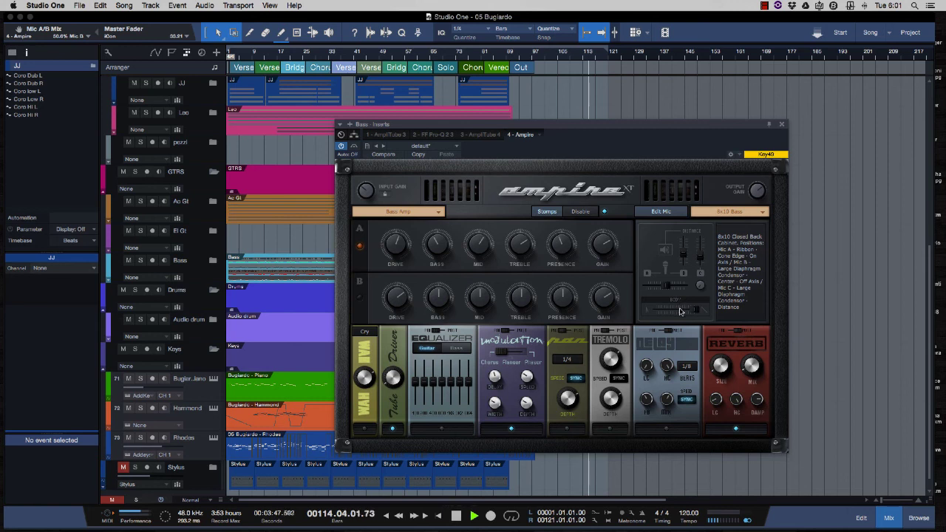
left_click_drag(699, 314, 672, 314)
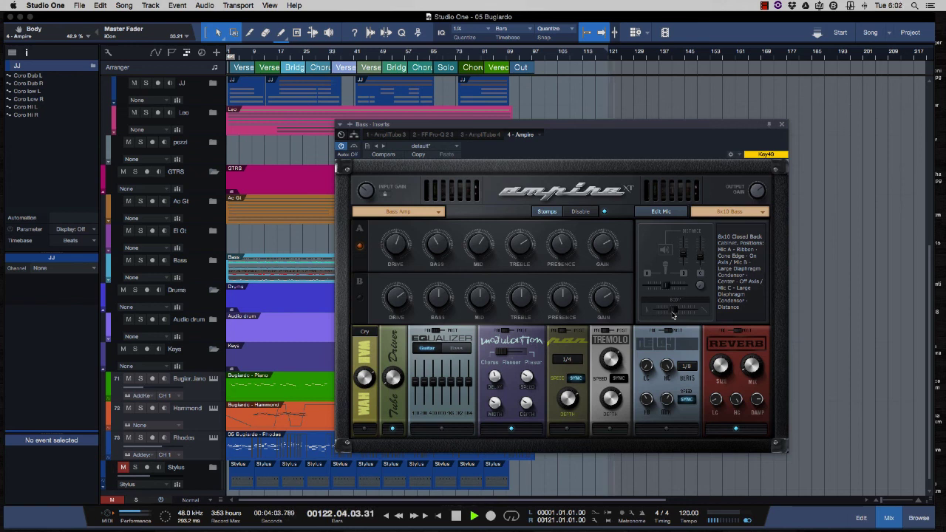